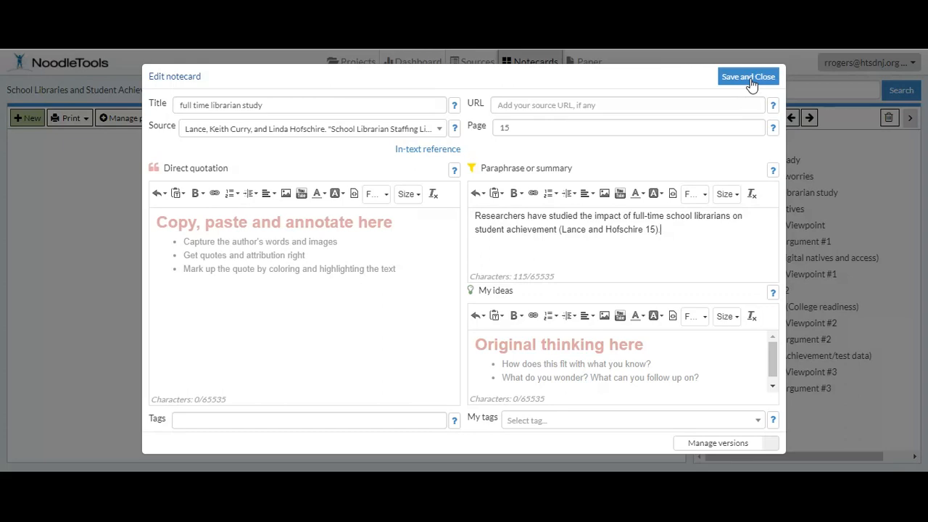
- Save and close the full time librarian study notecard and review the outline's Introduction and three body headings
{"action": "left_click", "coordinate": [748, 77]}
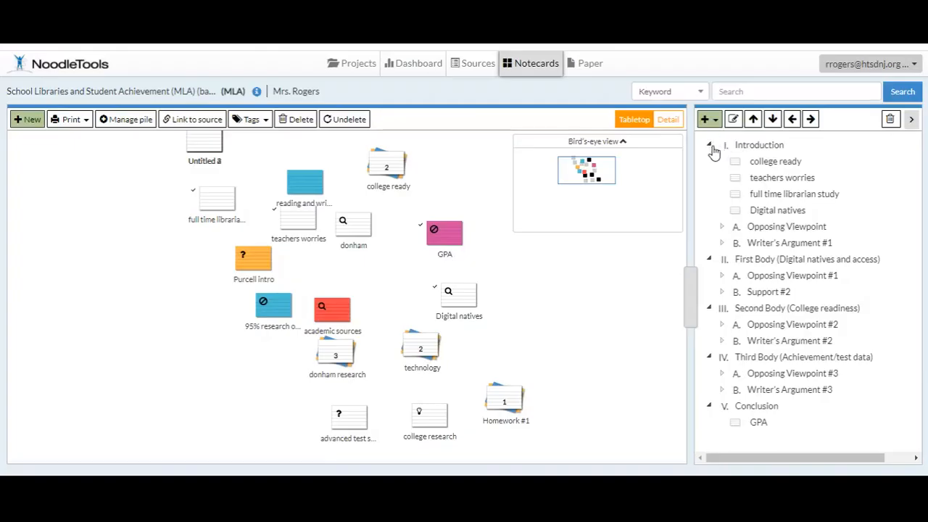
{"action": "left_click", "coordinate": [781, 145]}
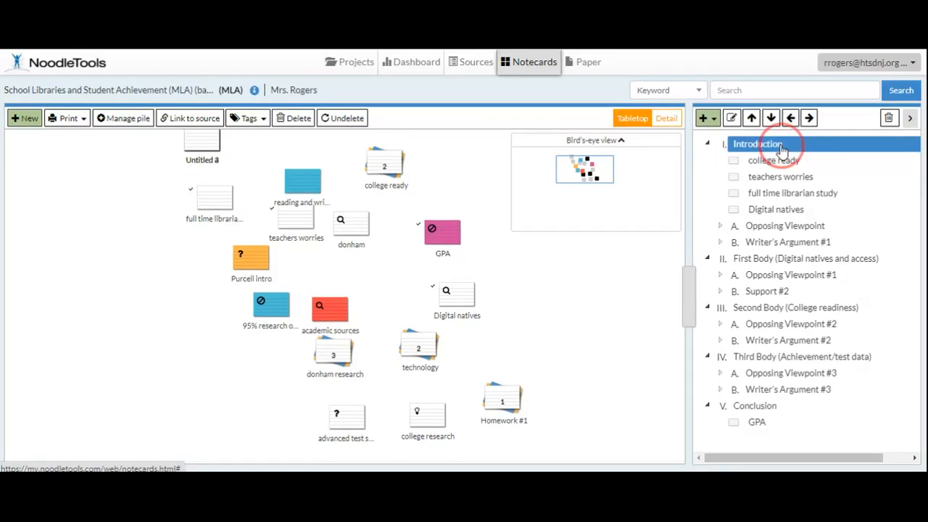
{"action": "left_click", "coordinate": [766, 262]}
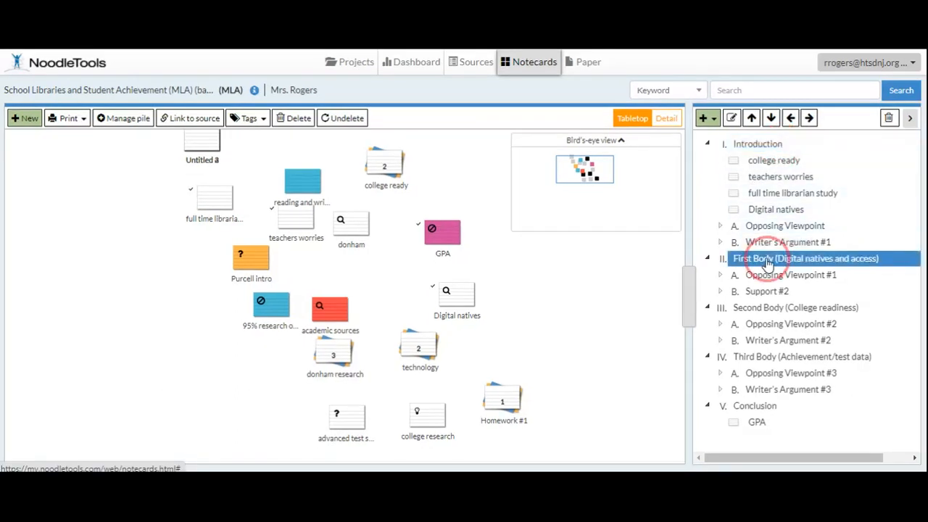
{"action": "left_click", "coordinate": [771, 309]}
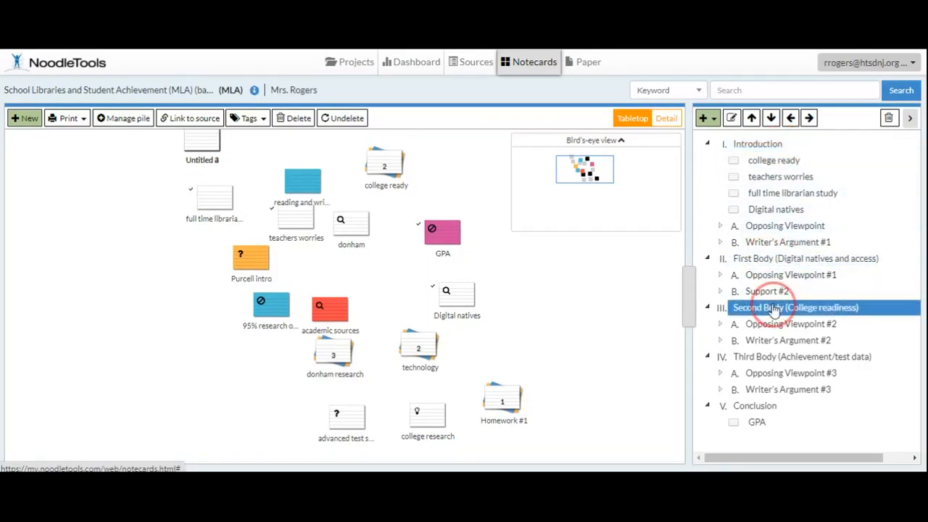
{"action": "left_click", "coordinate": [772, 357]}
- Rename the outline's Conclusion heading as Findings
{"action": "left_click", "coordinate": [758, 407]}
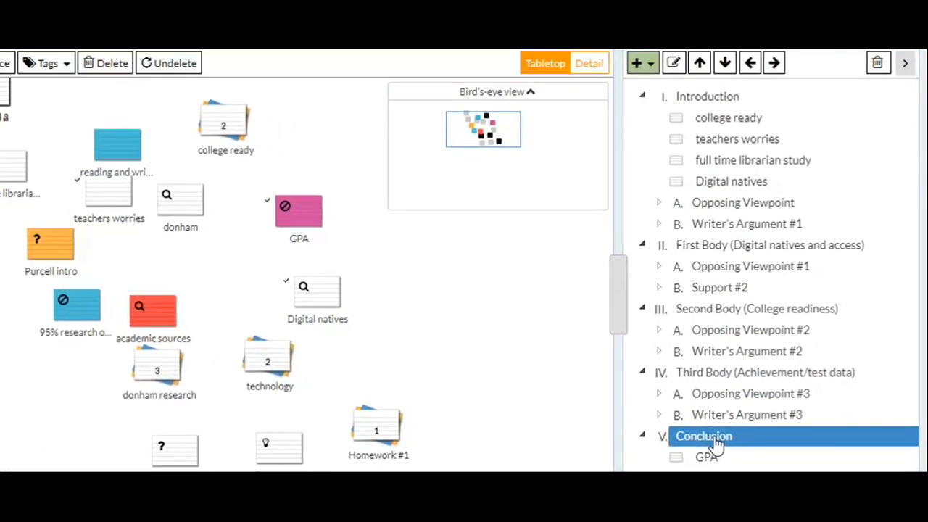
{"action": "left_click", "coordinate": [717, 438]}
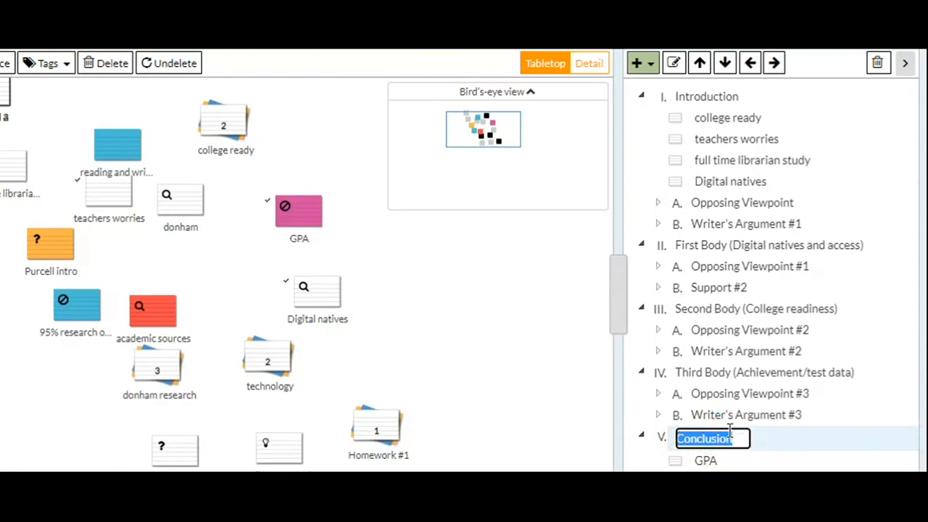
{"action": "type", "text": "Findingd"}
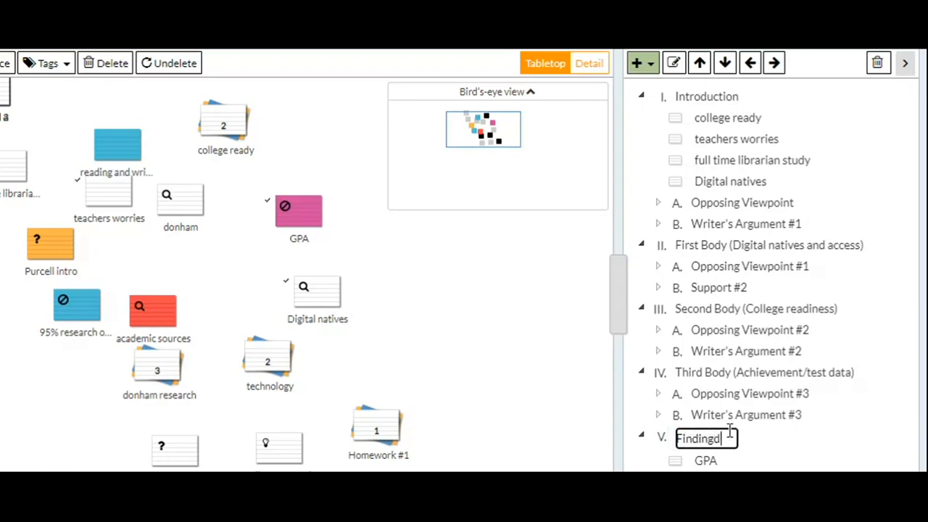
{"action": "key", "text": "BackSpace"}
{"action": "type", "text": "s"}
{"action": "key", "text": "Return"}
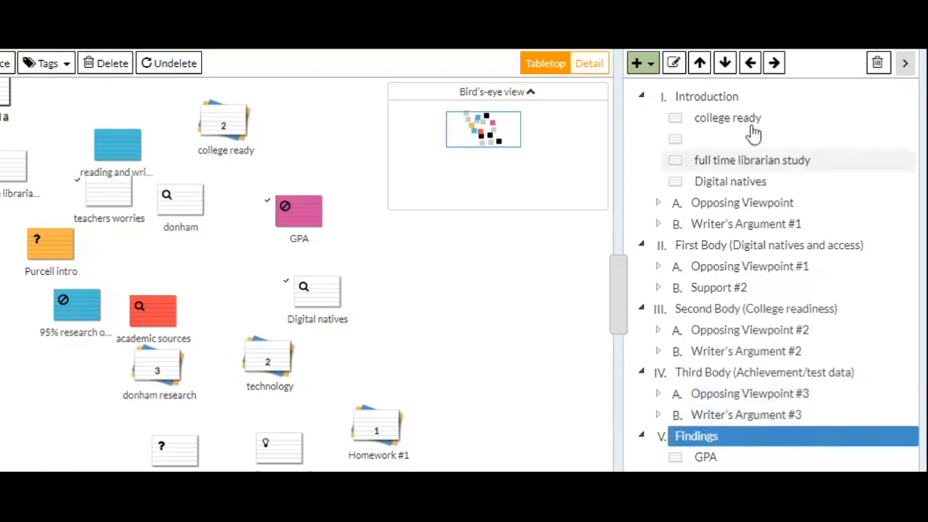
- Move the Findings heading up above the Third Body section and back down again
{"action": "left_click", "coordinate": [701, 65]}
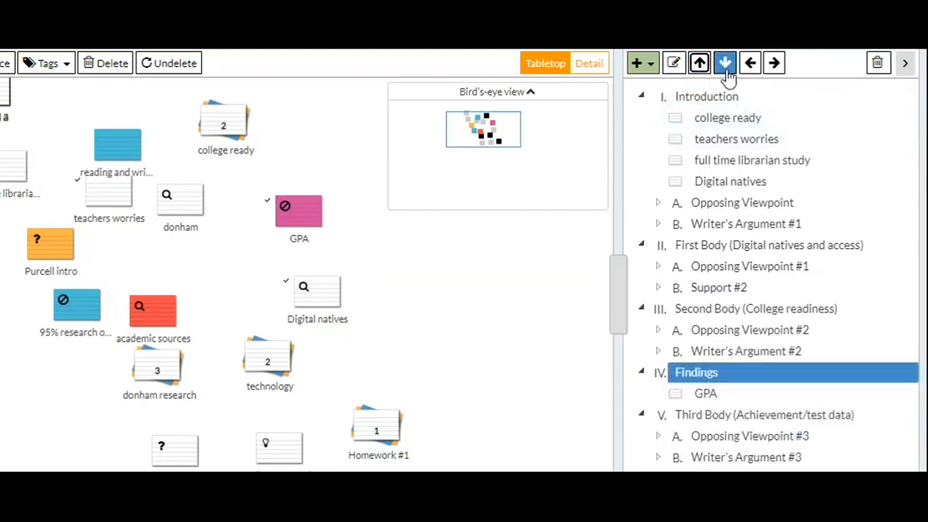
{"action": "left_click", "coordinate": [725, 64]}
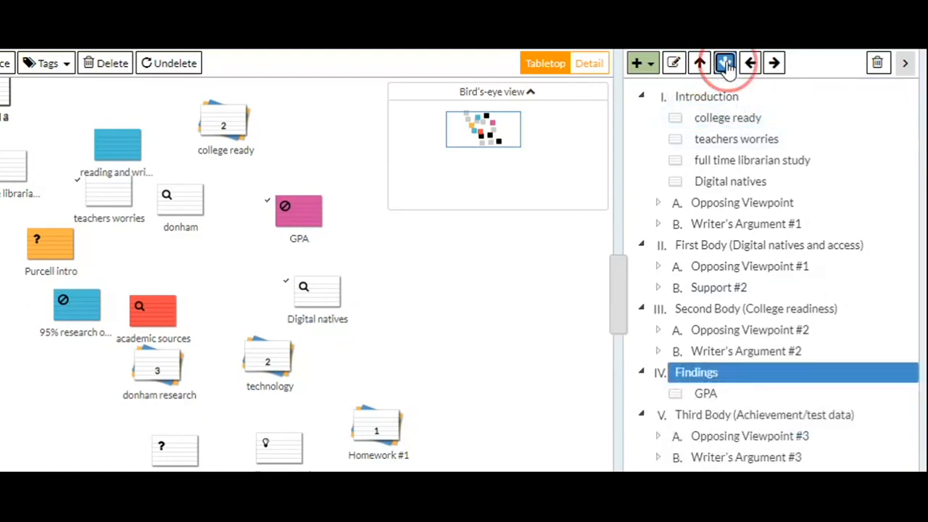
- Demote the Findings heading two levels under the Third Body section and promote it back to a main heading
{"action": "left_click", "coordinate": [781, 69]}
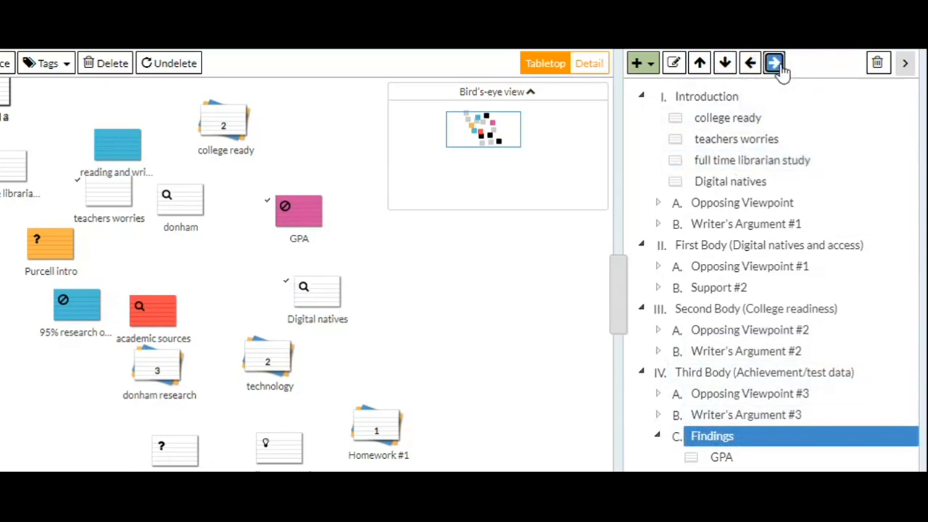
{"action": "left_click", "coordinate": [774, 64]}
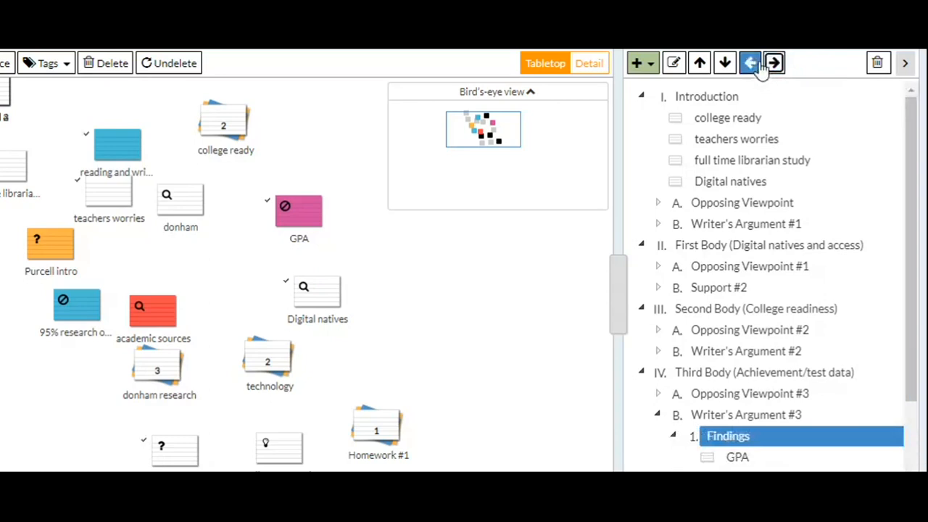
{"action": "left_click", "coordinate": [752, 64]}
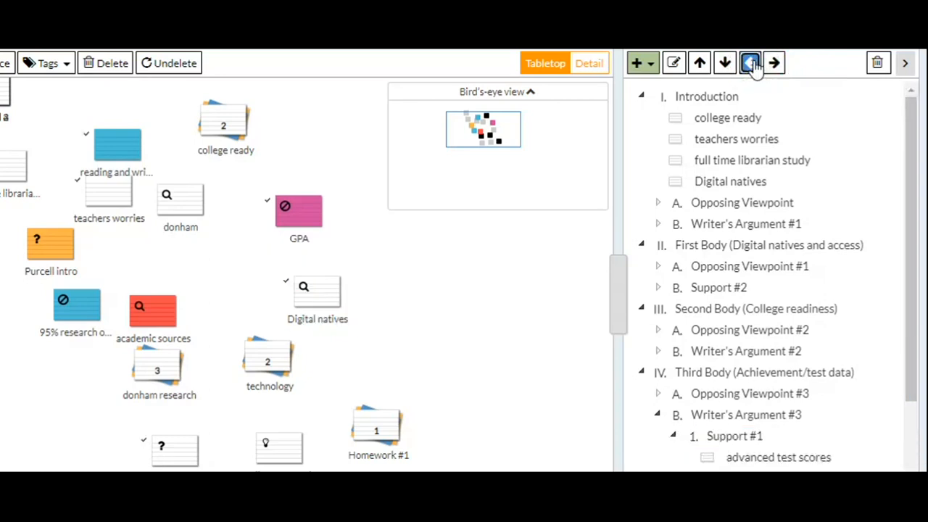
{"action": "left_click", "coordinate": [731, 437]}
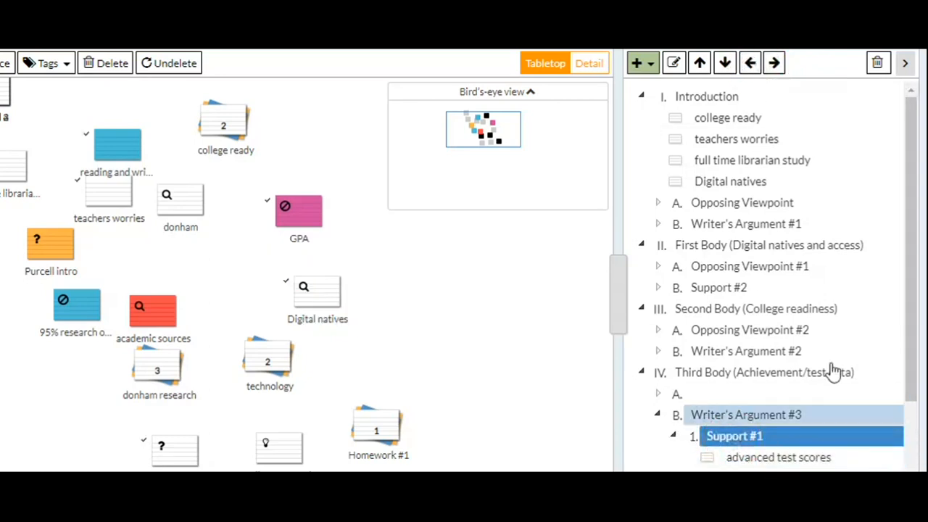
{"action": "scroll", "coordinate": [758, 364], "scroll_direction": "down", "scroll_amount": 2}
{"action": "left_click", "coordinate": [710, 455]}
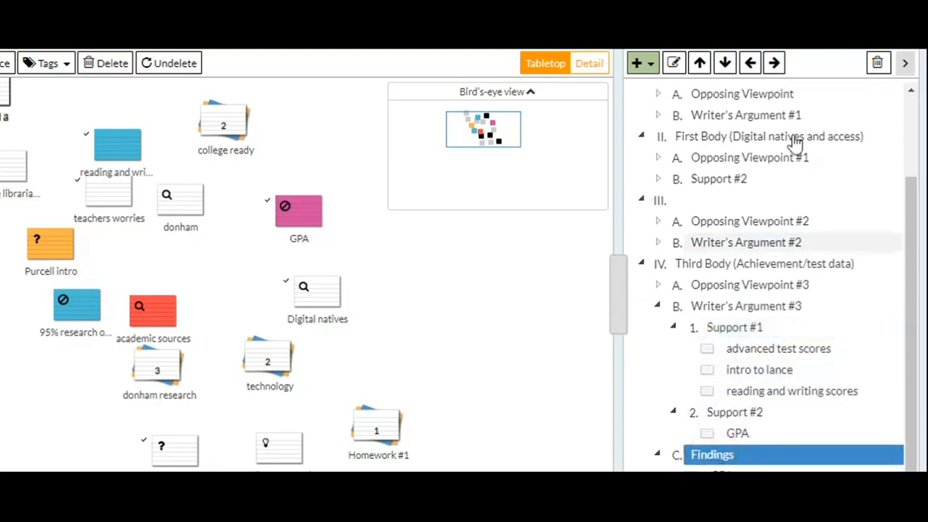
{"action": "left_click", "coordinate": [750, 63]}
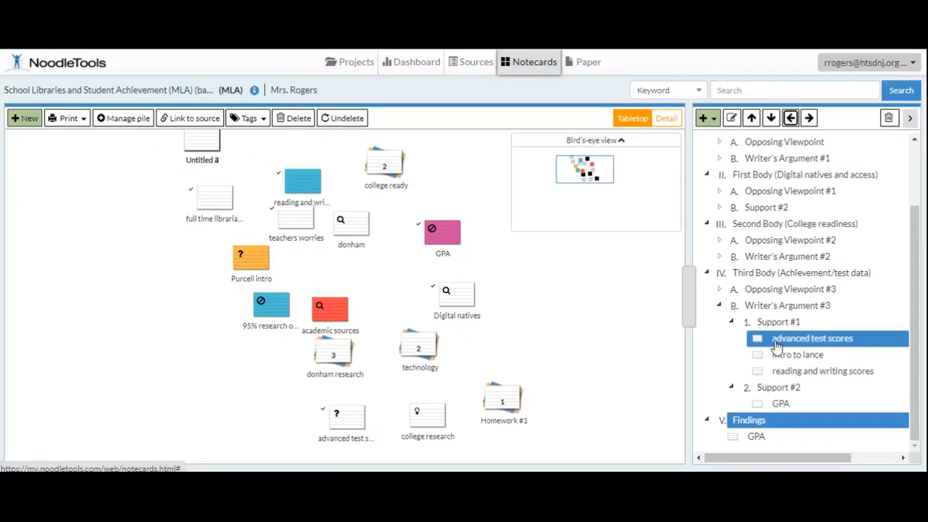
- Add the donham notecard from the tabletop to Support #2 under Writer's Argument #3 in the outline
{"action": "left_click", "coordinate": [776, 358]}
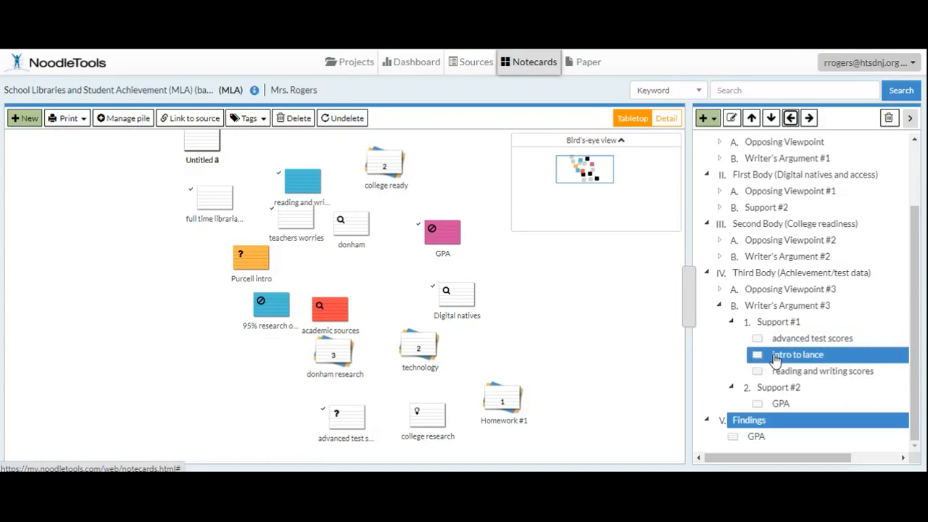
{"action": "left_click", "coordinate": [779, 371]}
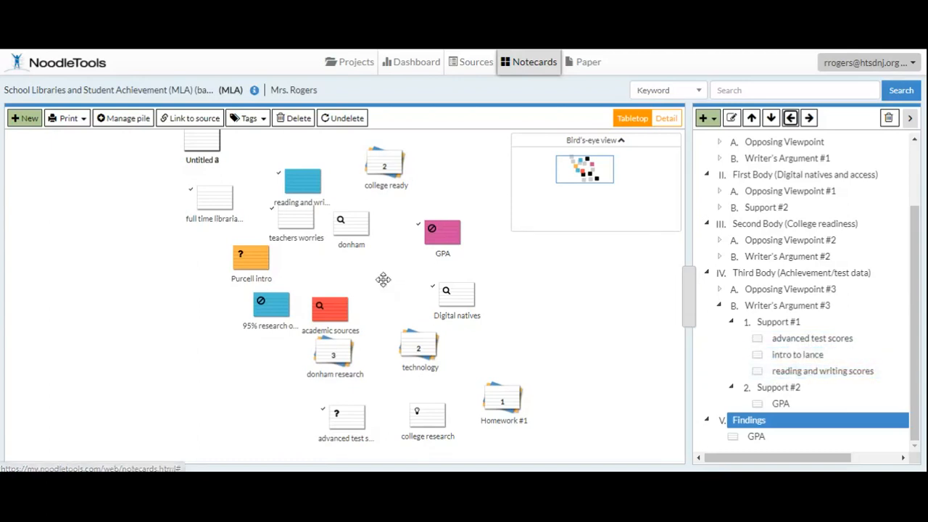
{"action": "left_click_drag", "start_coordinate": [351, 226], "coordinate": [444, 240]}
{"action": "left_click_drag", "start_coordinate": [490, 259], "coordinate": [802, 390]}
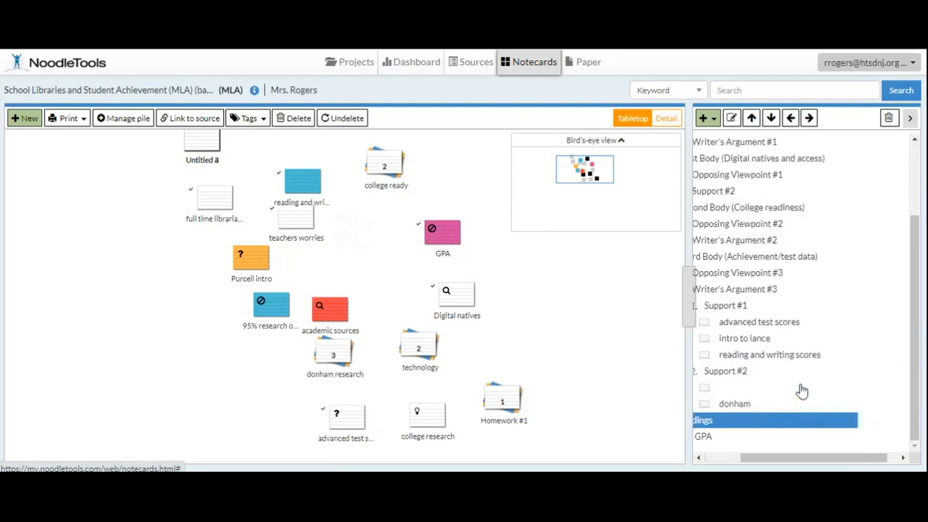
{"action": "left_click_drag", "start_coordinate": [837, 458], "coordinate": [802, 460]}
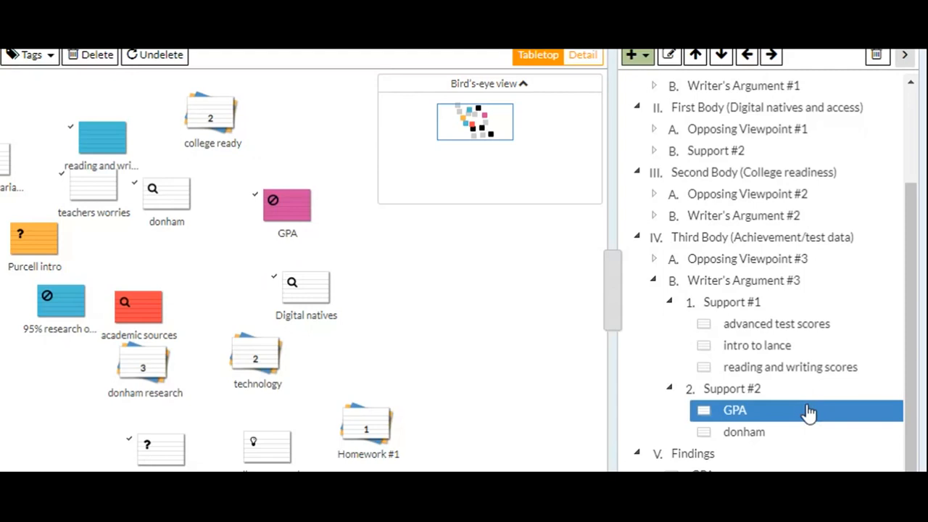
- Move the GPA notecard from Support #2 to the outline's Introduction and collapse the Third Body section
{"action": "left_click", "coordinate": [736, 411]}
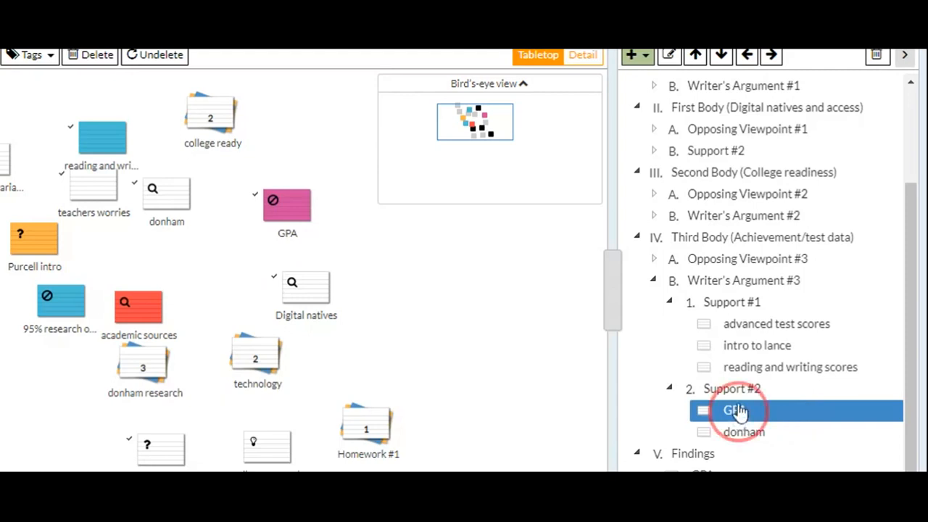
{"action": "left_click_drag", "start_coordinate": [736, 410], "coordinate": [718, 95]}
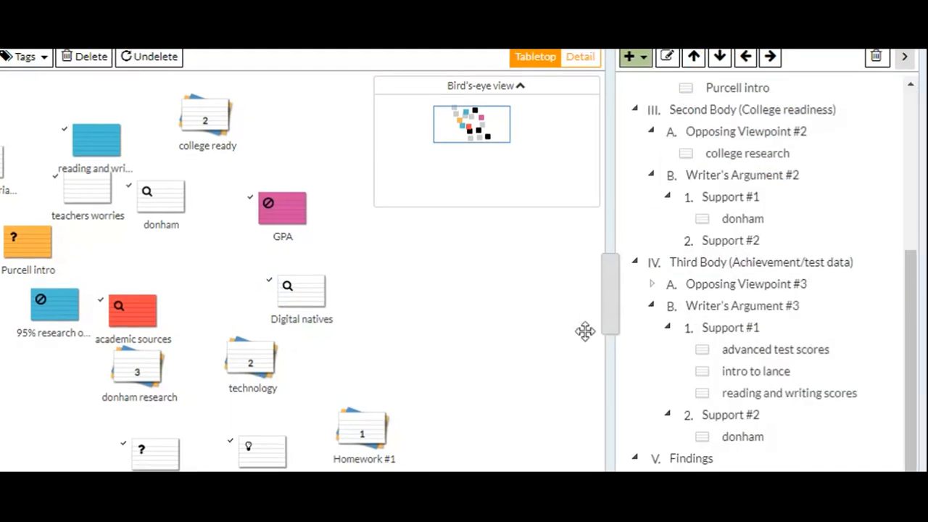
{"action": "left_click", "coordinate": [636, 262]}
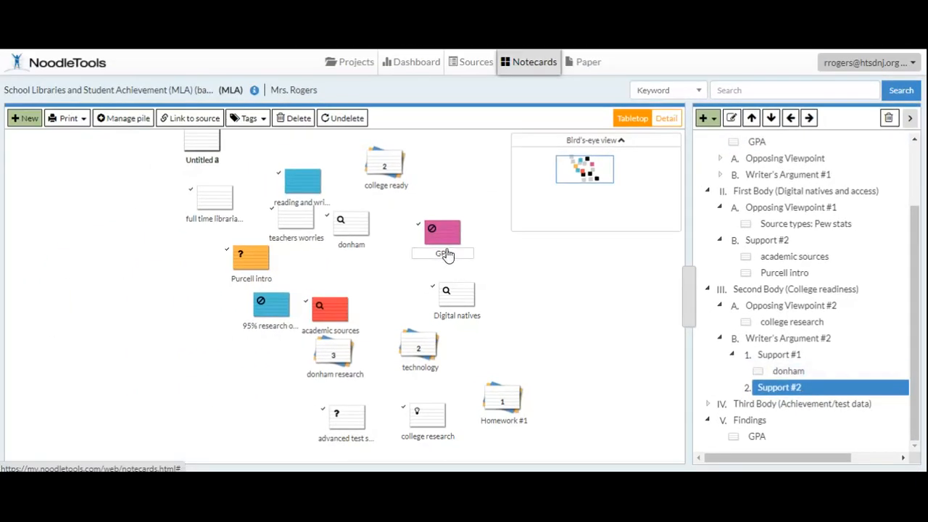
- Add the Untitled 4 notecard from the tabletop to Support #2 under Writer's Argument #2 in the outline
{"action": "left_click_drag", "start_coordinate": [191, 139], "coordinate": [309, 179]}
{"action": "left_click_drag", "start_coordinate": [754, 371], "coordinate": [784, 396]}
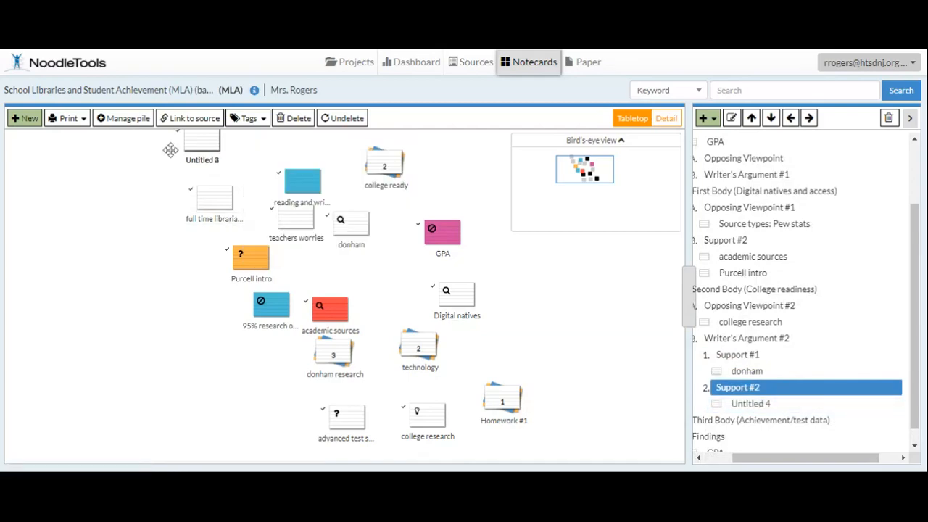
{"action": "left_click_drag", "start_coordinate": [170, 148], "coordinate": [164, 182]}
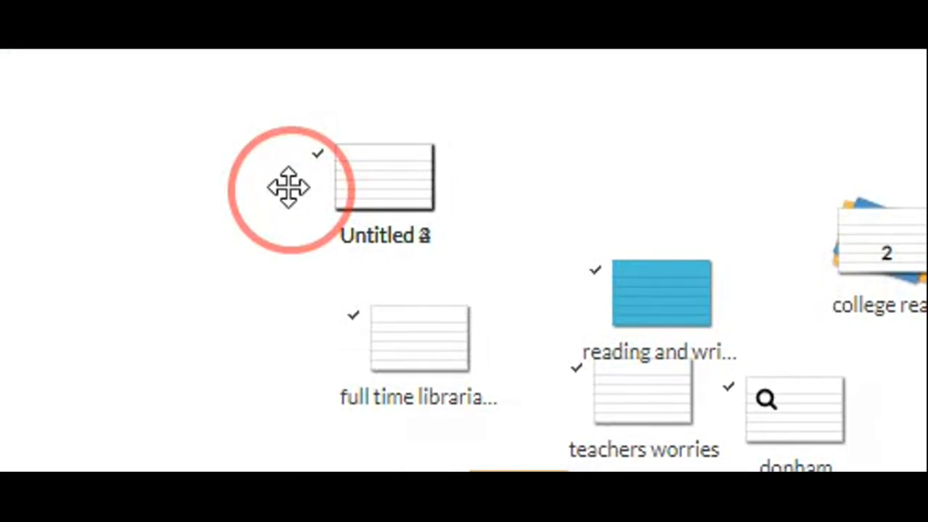
{"action": "left_click", "coordinate": [769, 158]}
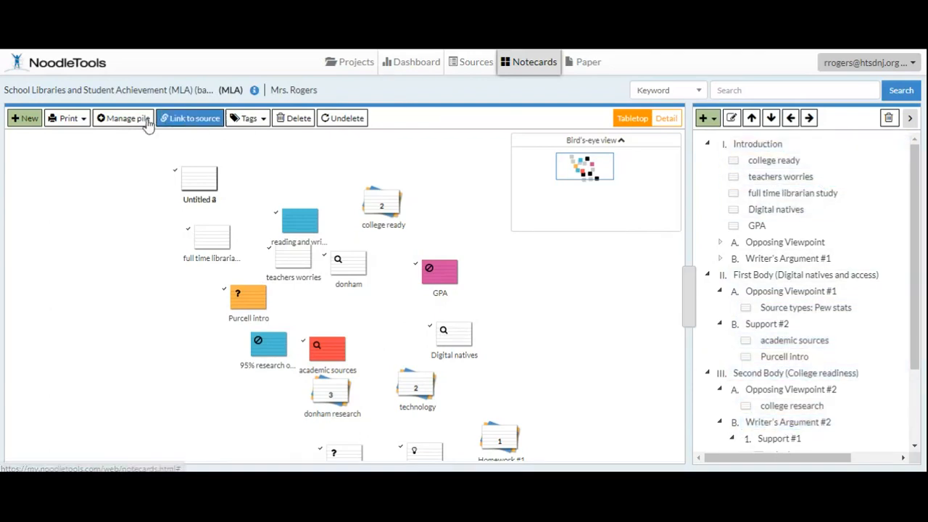
- Set up printing of the outline with notecards, choosing Google Docs as the export format
{"action": "left_click", "coordinate": [83, 123]}
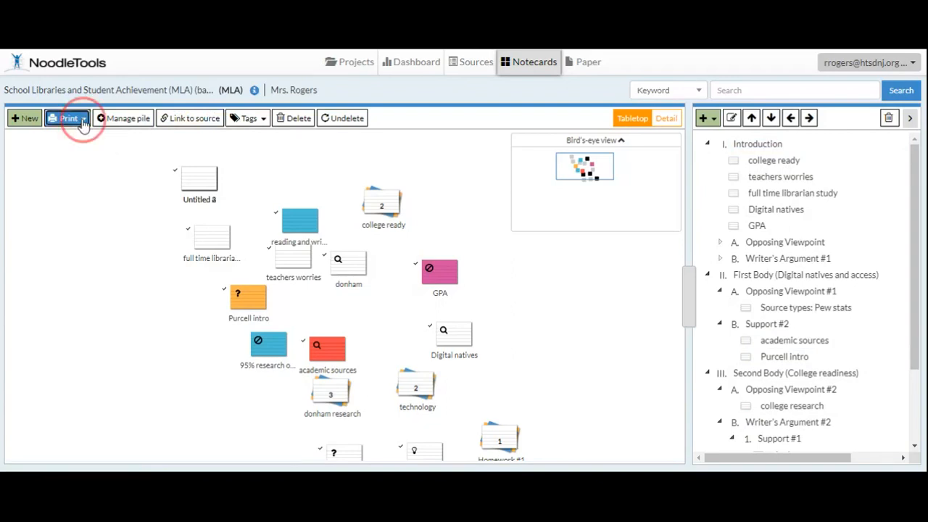
{"action": "left_click", "coordinate": [83, 124]}
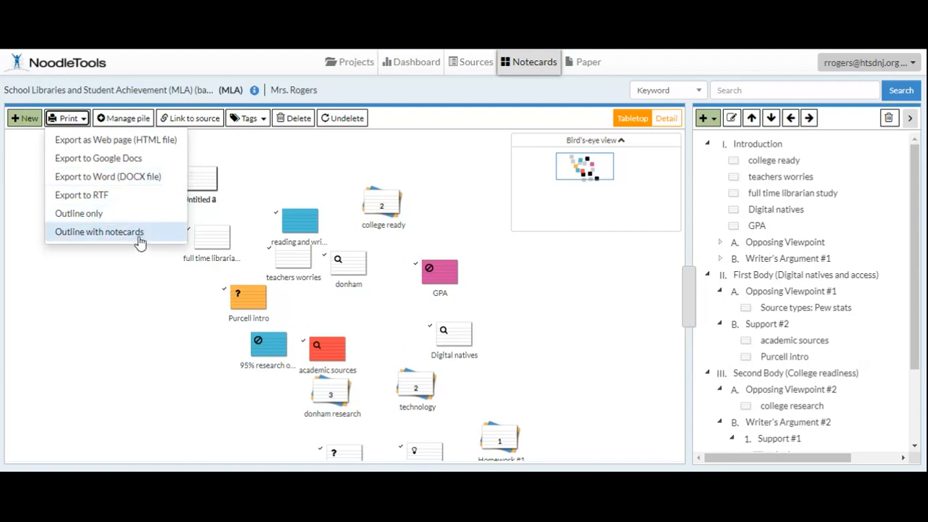
{"action": "left_click", "coordinate": [83, 232]}
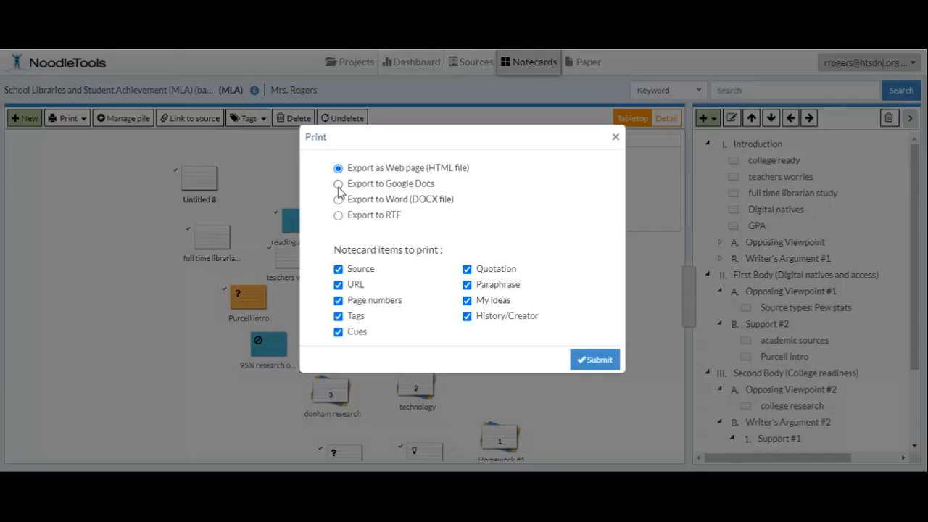
{"action": "left_click", "coordinate": [339, 185]}
- Exclude Source, URL, Page numbers, Tags, Cues and History/Creator from the notecard items, and submit the export
{"action": "left_click", "coordinate": [338, 269]}
{"action": "left_click", "coordinate": [338, 284]}
{"action": "left_click", "coordinate": [338, 300]}
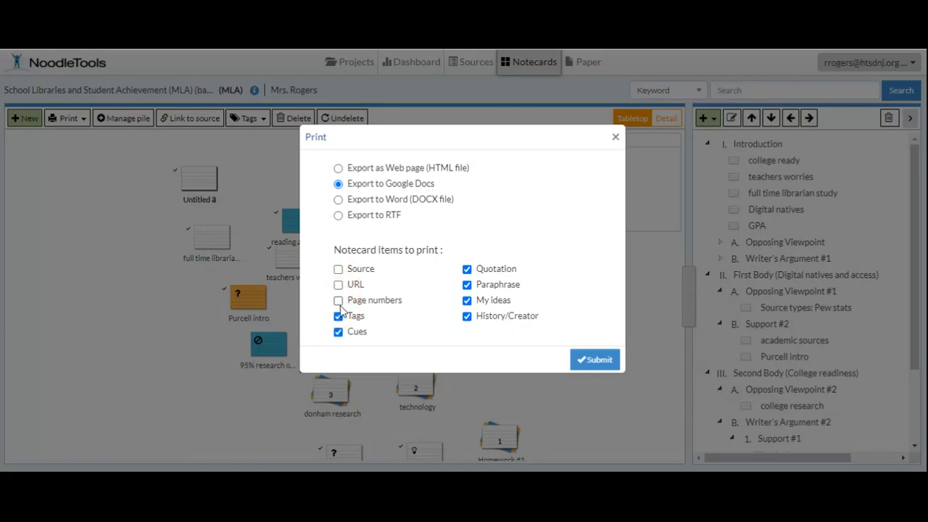
{"action": "left_click", "coordinate": [338, 316]}
{"action": "left_click", "coordinate": [338, 332]}
{"action": "left_click", "coordinate": [467, 317]}
{"action": "left_click", "coordinate": [599, 361]}
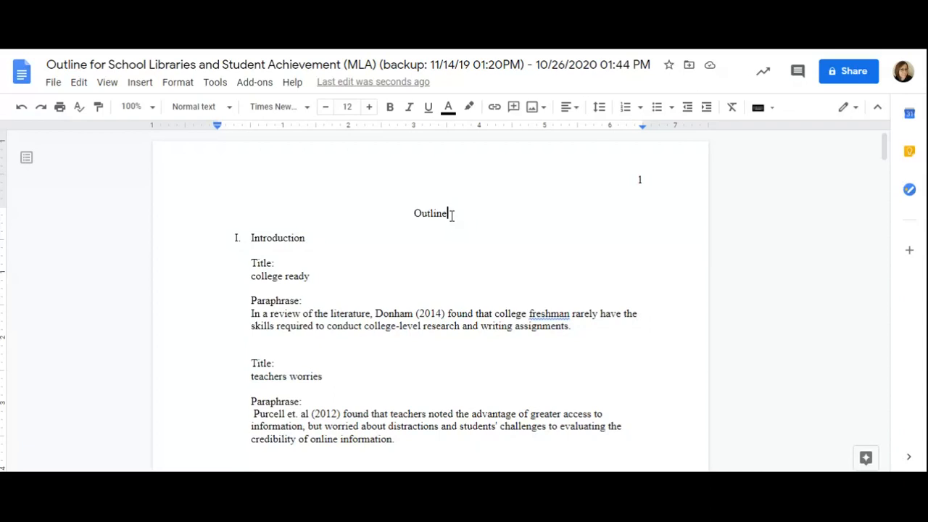
- In the exported Google Docs document, replace the title Outline with "Essay Title" and add the author's last name before the header page number
{"action": "left_click_drag", "start_coordinate": [451, 214], "coordinate": [413, 216]}
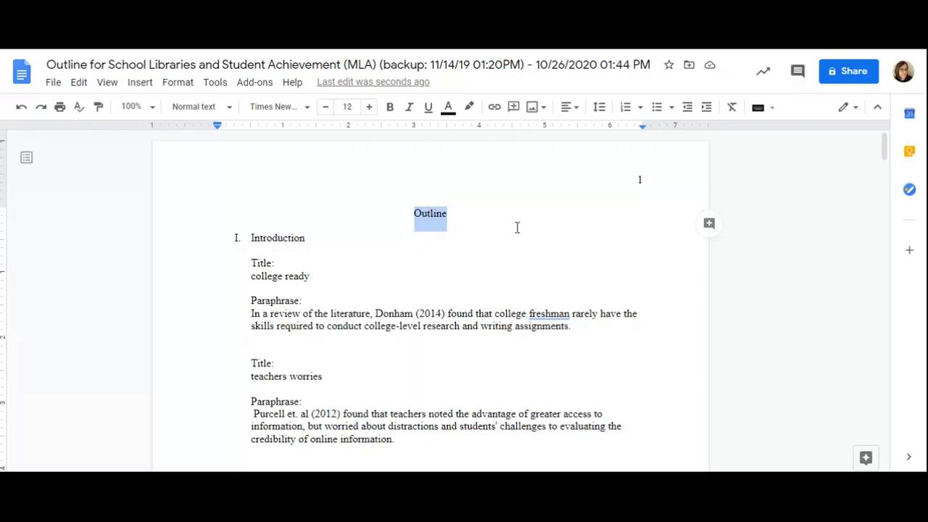
{"action": "type", "text": "Essay Title"}
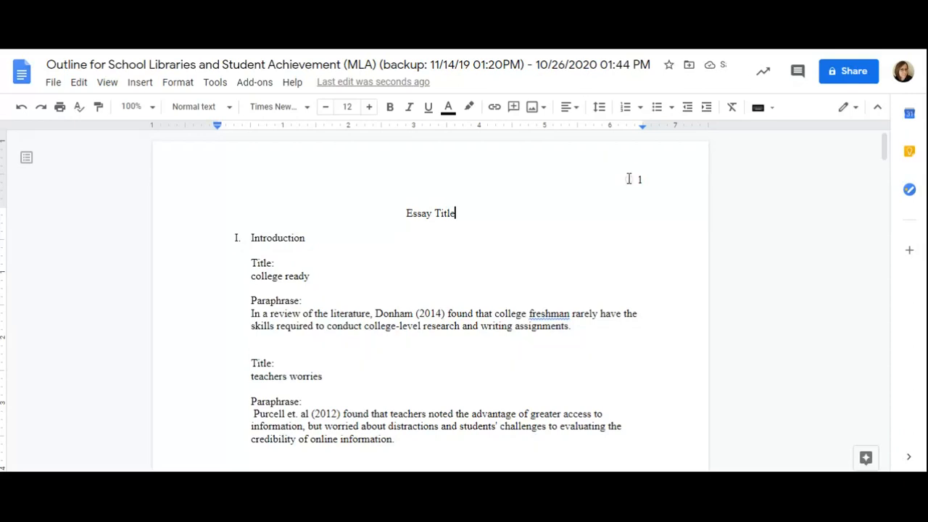
{"action": "left_click", "coordinate": [630, 179]}
{"action": "type", "text": "Rogers"}
{"action": "left_click", "coordinate": [388, 267]}
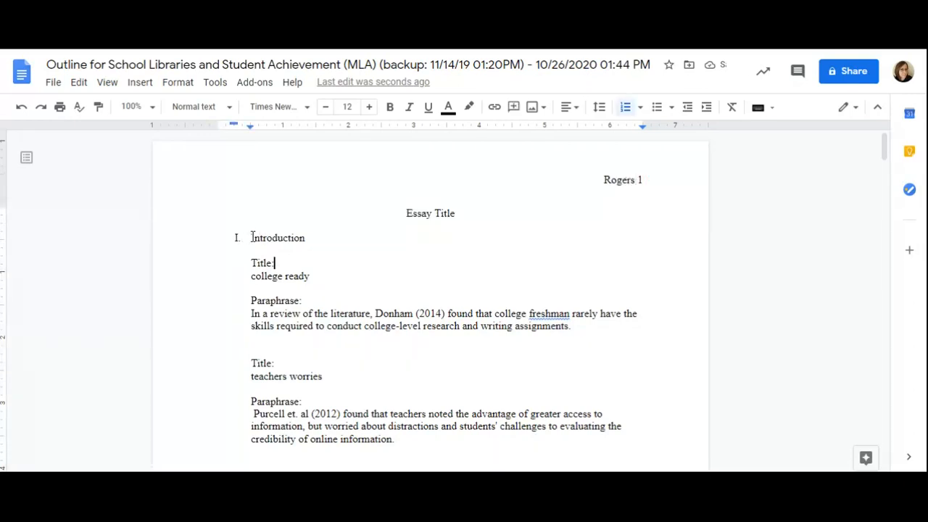
- Delete the Introduction heading, the "college ready" title lines and the Paraphrase label above the first paraphrase
{"action": "left_click_drag", "start_coordinate": [252, 237], "coordinate": [307, 237]}
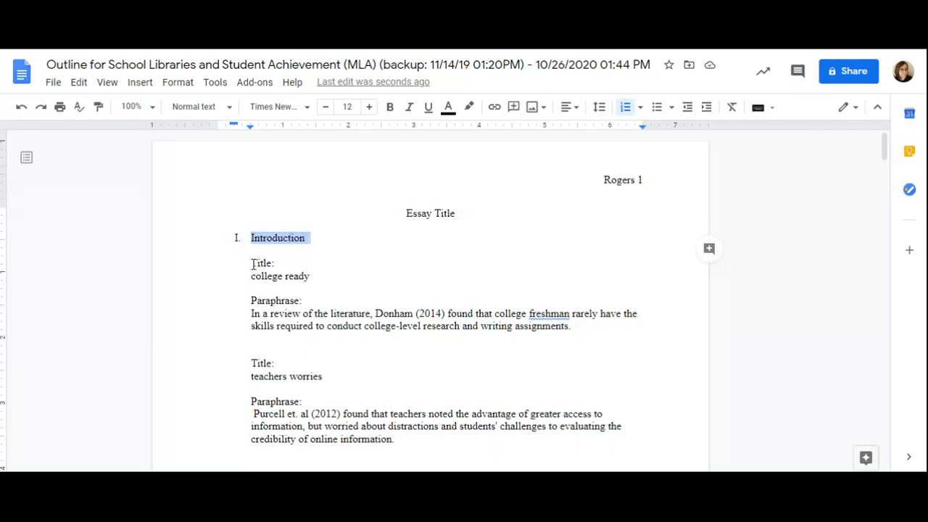
{"action": "left_click_drag", "start_coordinate": [252, 263], "coordinate": [302, 272]}
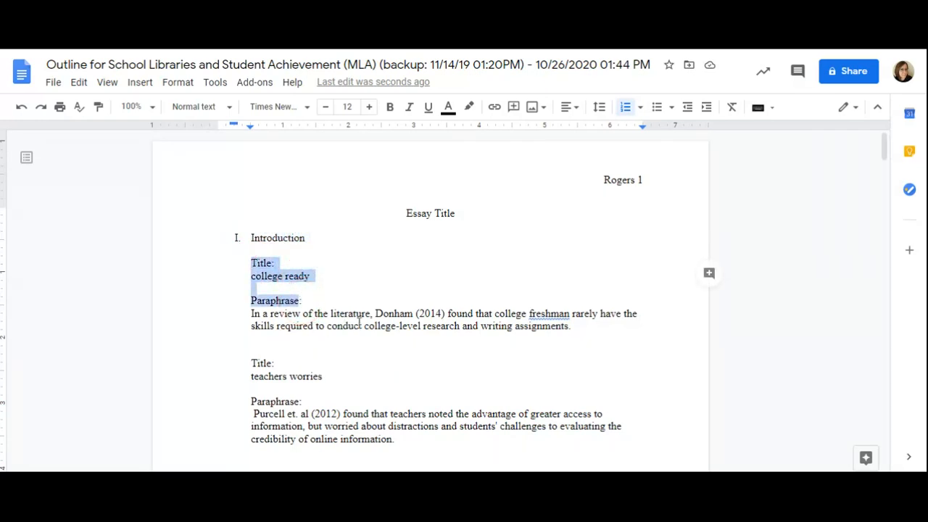
{"action": "left_click", "coordinate": [327, 300]}
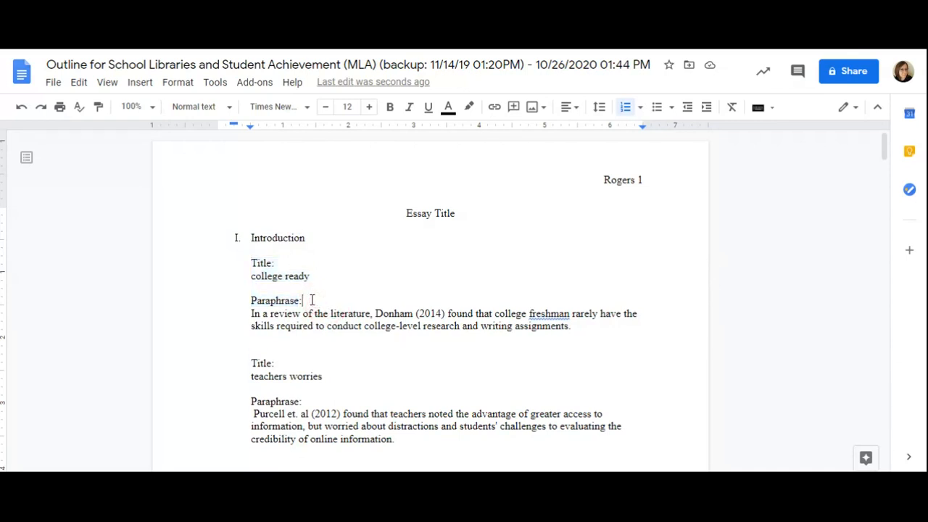
{"action": "left_click_drag", "start_coordinate": [307, 301], "coordinate": [233, 238]}
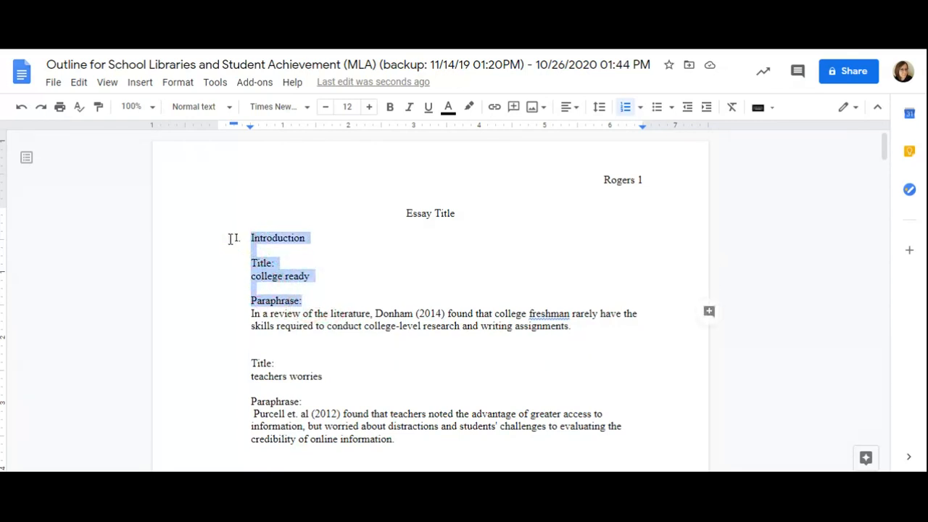
{"action": "key", "text": "BackSpace"}
{"action": "key", "text": "BackSpace"}
- Remove the title and Paraphrase labels of the "teachers worries" and "full time librarian study" notecards, merging their paraphrases into the first paragraph
{"action": "left_click_drag", "start_coordinate": [303, 338], "coordinate": [247, 284]}
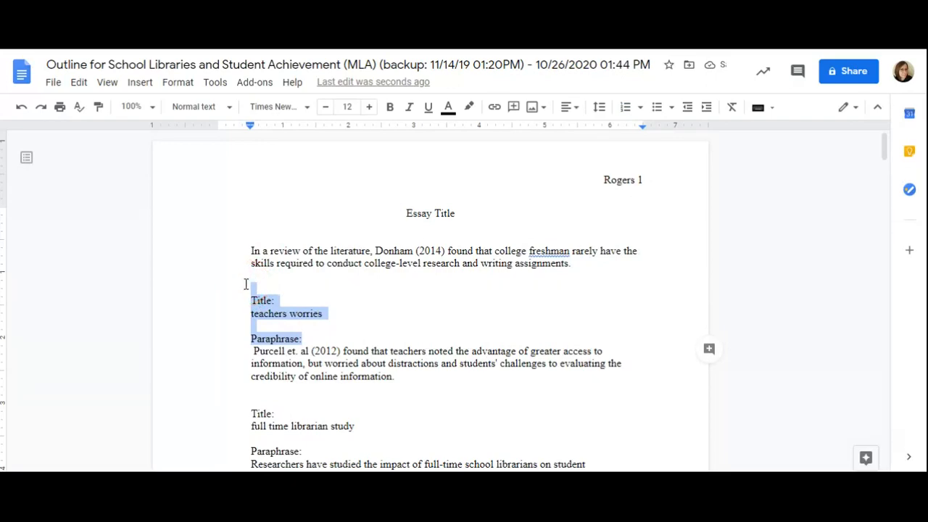
{"action": "key", "text": "BackSpace"}
{"action": "key", "text": "BackSpace"}
{"action": "key", "text": "BackSpace"}
{"action": "left_click_drag", "start_coordinate": [310, 300], "coordinate": [316, 371]}
{"action": "key", "text": "BackSpace"}
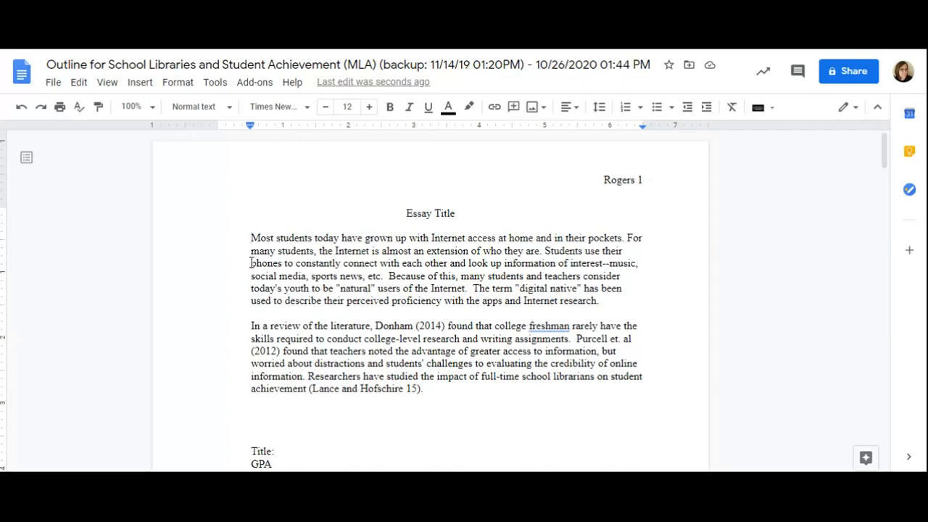
{"action": "left_click", "coordinate": [443, 325]}
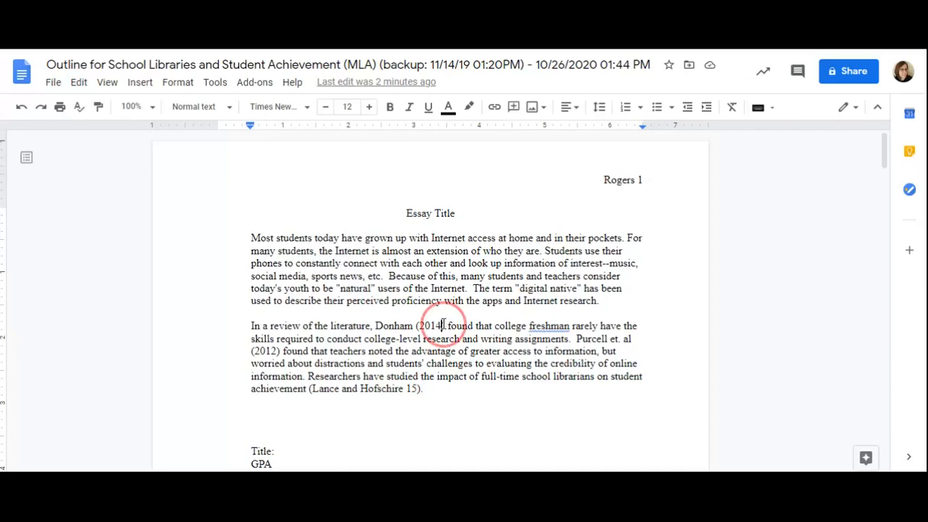
{"action": "left_click", "coordinate": [280, 351]}
{"action": "left_click", "coordinate": [425, 389]}
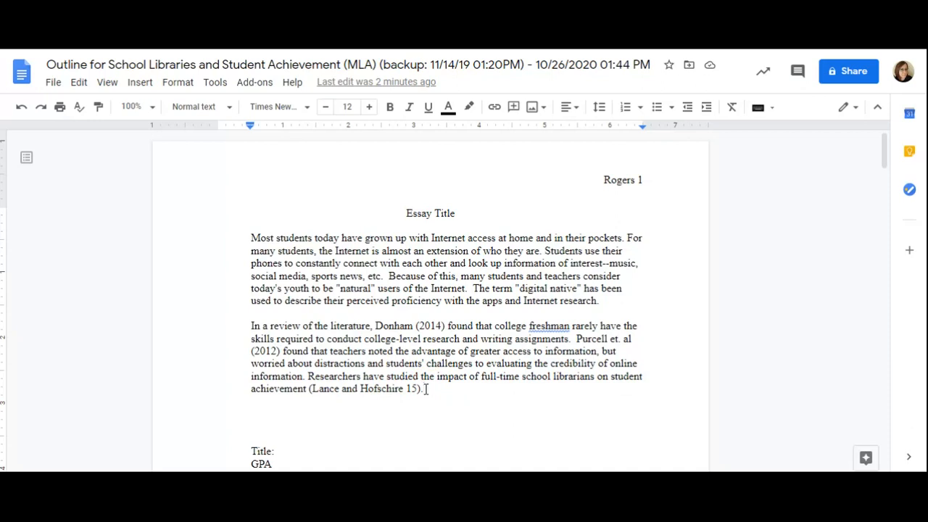
- Set double line spacing for the essay title and the two paragraphs below it
{"action": "left_click_drag", "start_coordinate": [445, 390], "coordinate": [385, 199]}
{"action": "left_click", "coordinate": [600, 108]}
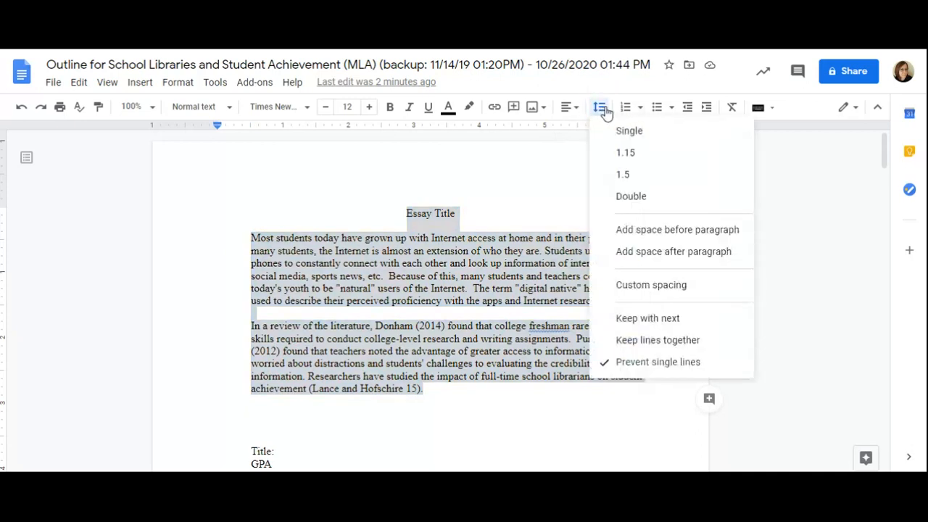
{"action": "left_click", "coordinate": [626, 195]}
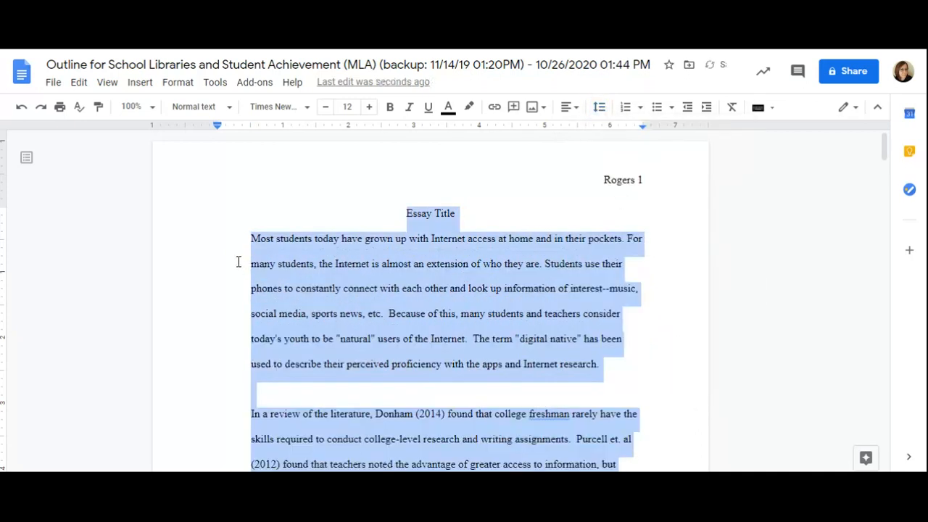
- Indent the first line of both body paragraphs and remove the blank line between them
{"action": "left_click", "coordinate": [253, 236]}
{"action": "key", "text": "Tab"}
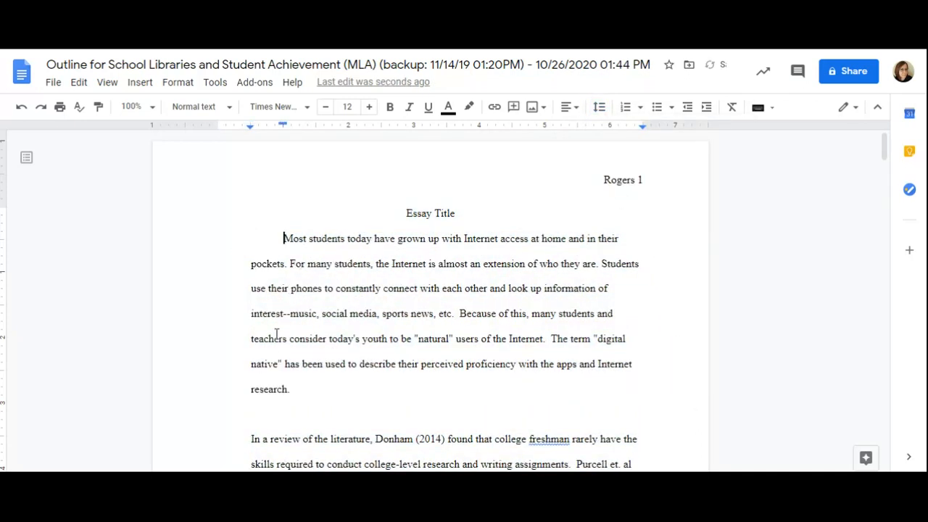
{"action": "left_click", "coordinate": [248, 439]}
{"action": "key", "text": "BackSpace"}
{"action": "key", "text": "Tab"}
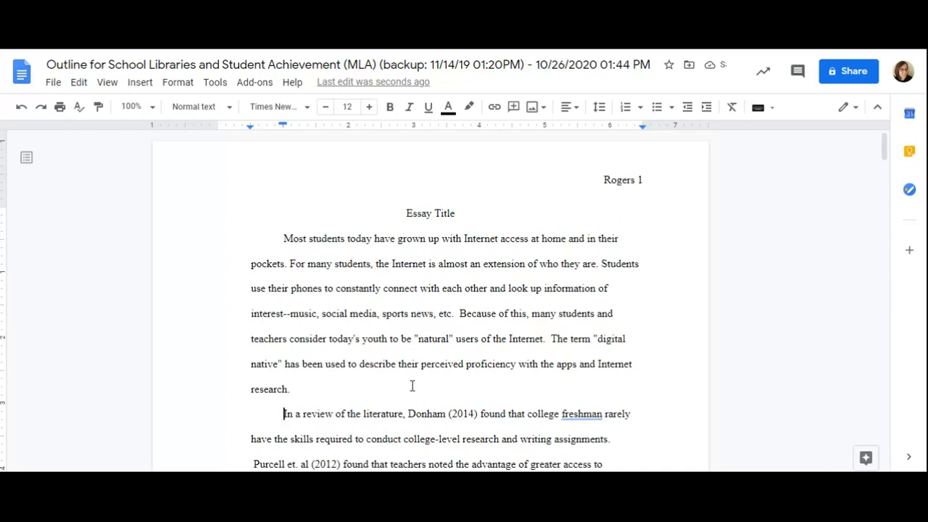
{"action": "scroll", "coordinate": [412, 387], "scroll_direction": "down", "scroll_amount": 3}
{"action": "scroll", "coordinate": [405, 389], "scroll_direction": "up", "scroll_amount": 2}
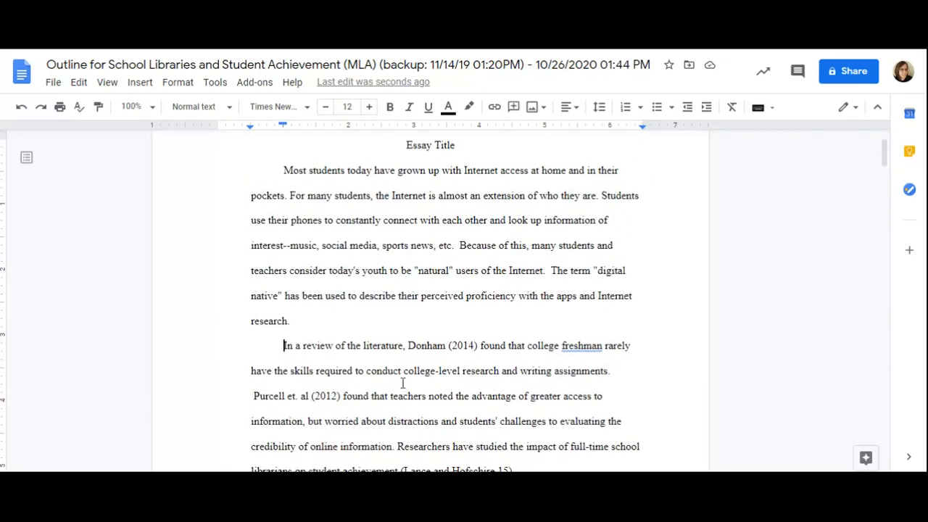
{"action": "scroll", "coordinate": [406, 384], "scroll_direction": "up", "scroll_amount": 1}
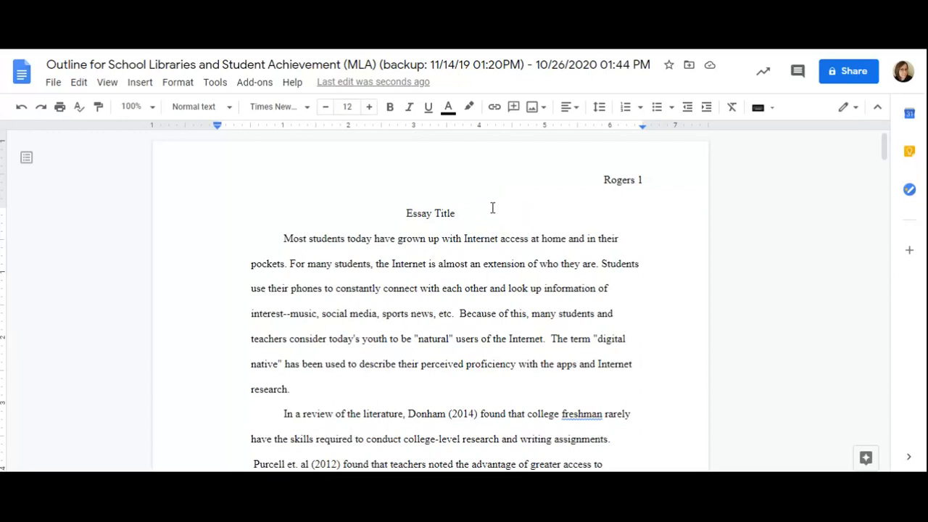